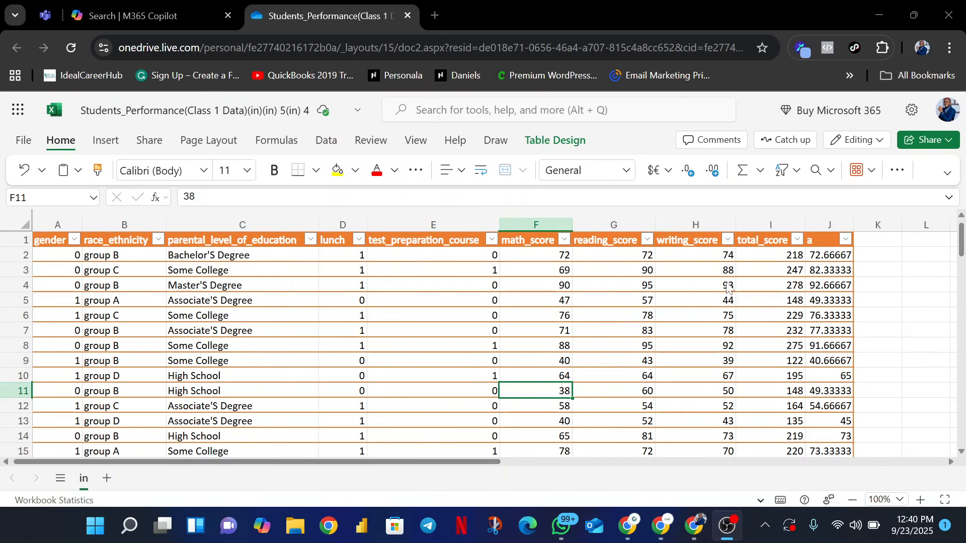
{"action": "left_click", "coordinate": [876, 13]}
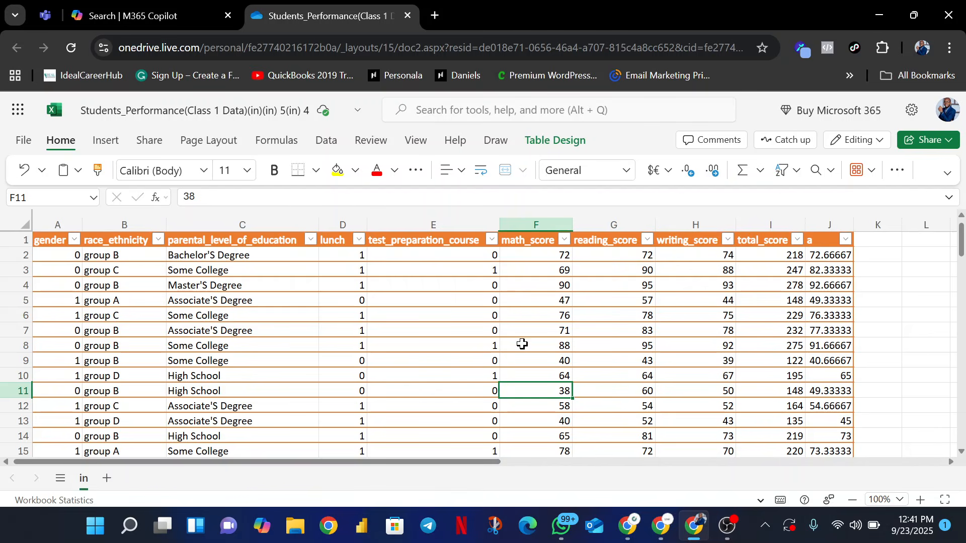
{"action": "left_click", "coordinate": [350, 320]}
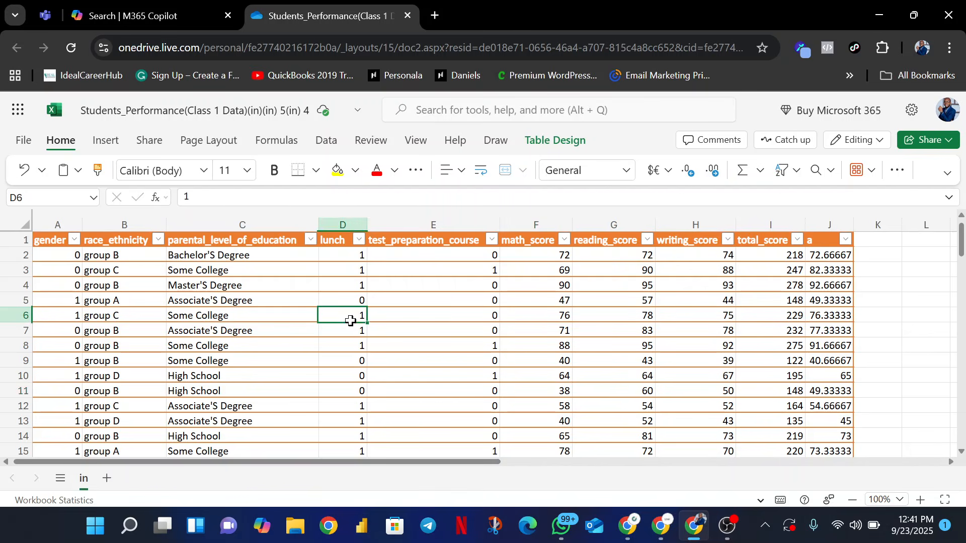
{"action": "left_click", "coordinate": [358, 331]}
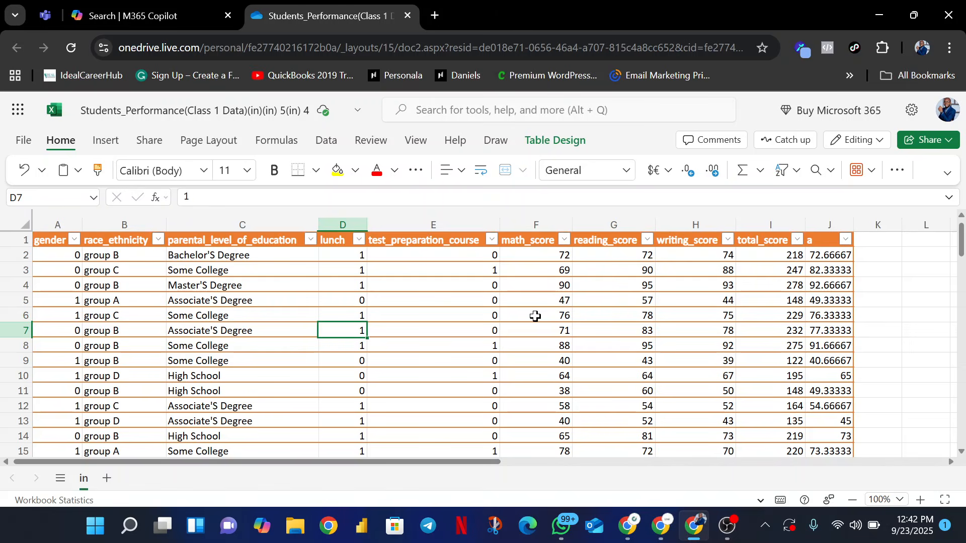
{"action": "left_click", "coordinate": [447, 342]}
{"action": "left_click", "coordinate": [435, 334]}
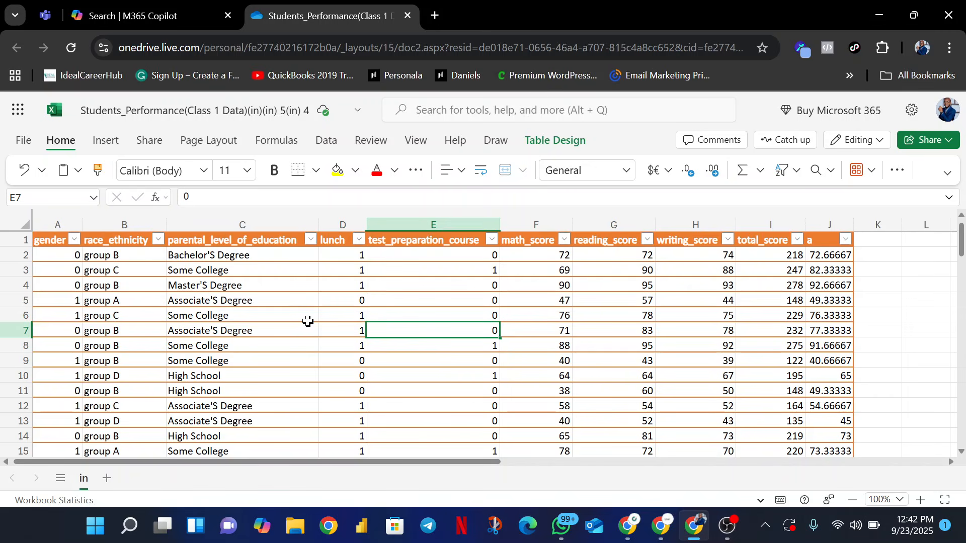
{"action": "left_click", "coordinate": [22, 141]}
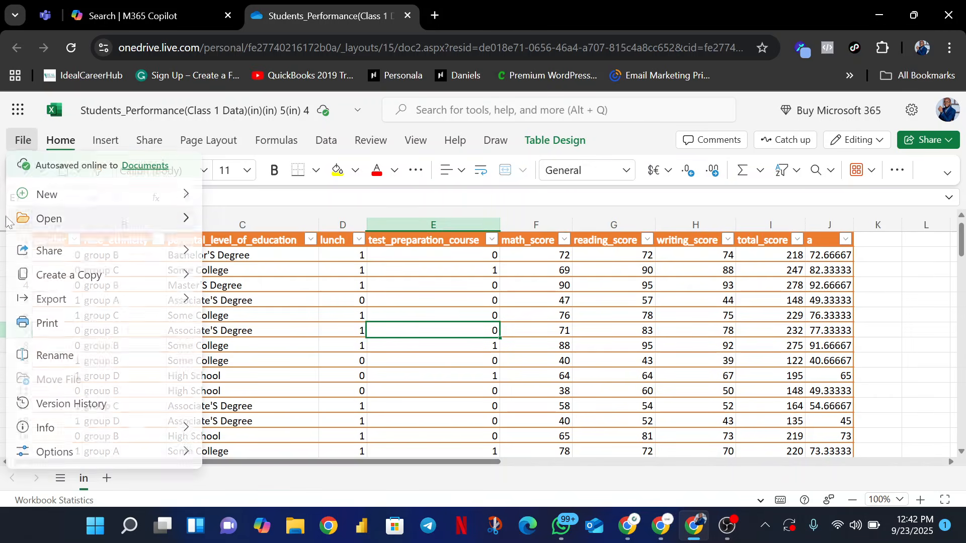
{"action": "mouse_move", "coordinate": [75, 227]}
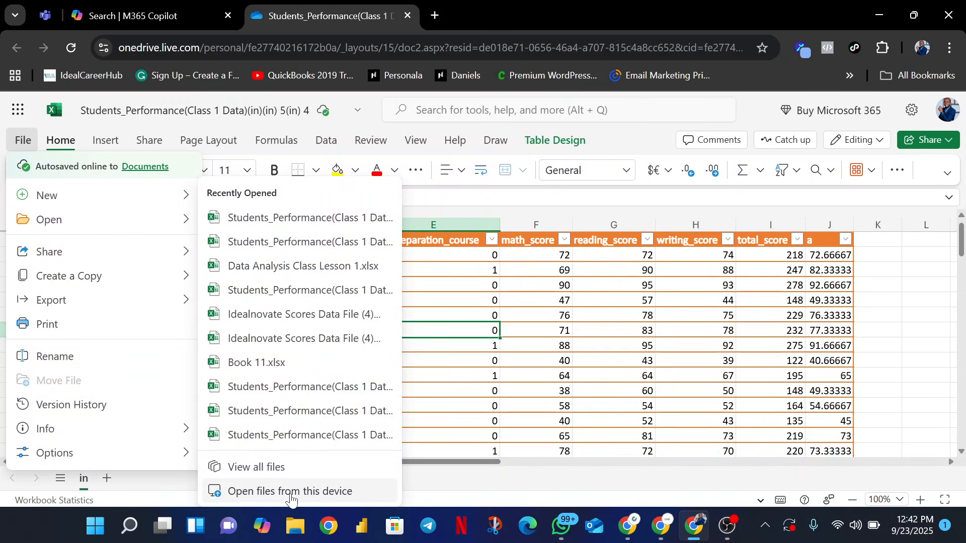
{"action": "left_click", "coordinate": [475, 373]}
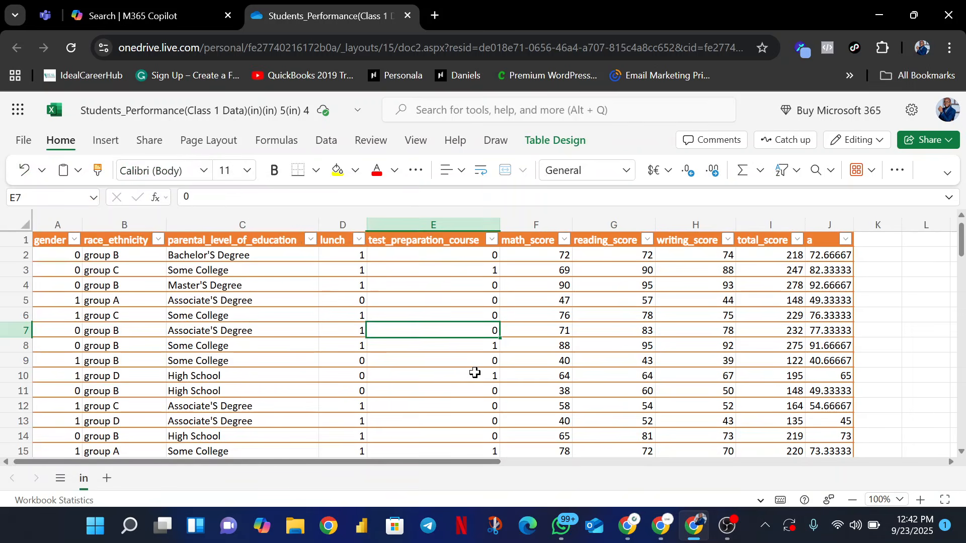
{"action": "left_click", "coordinate": [473, 361]}
{"action": "left_click", "coordinate": [476, 347]}
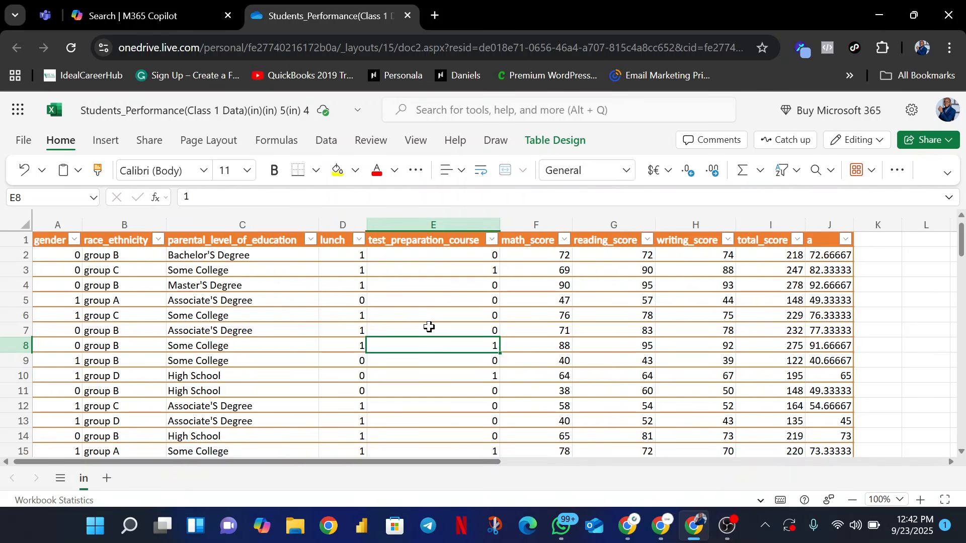
{"action": "left_click", "coordinate": [518, 299]}
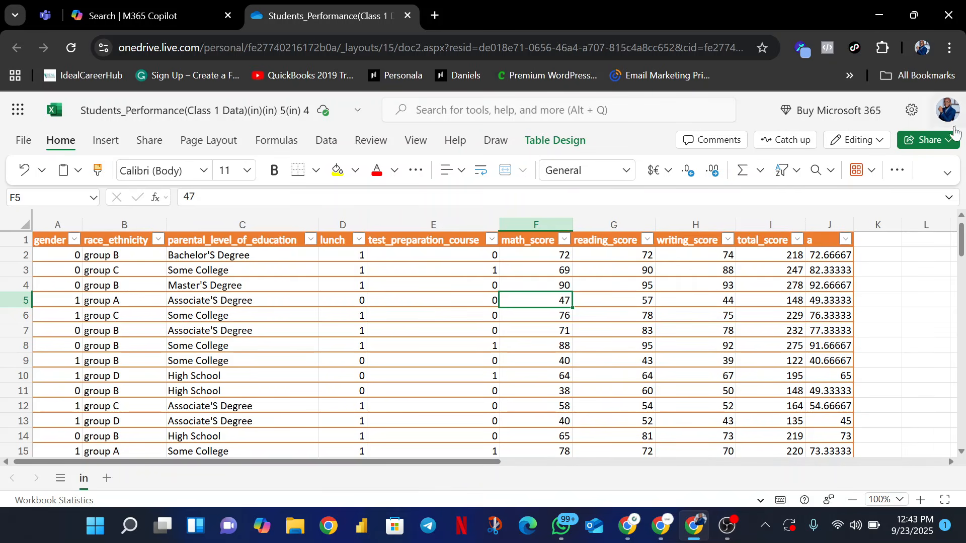
{"action": "left_click_drag", "start_coordinate": [399, 302], "coordinate": [401, 317]}
{"action": "left_click", "coordinate": [416, 349]}
{"action": "left_click_drag", "start_coordinate": [474, 370], "coordinate": [484, 363]}
{"action": "left_click", "coordinate": [474, 300]}
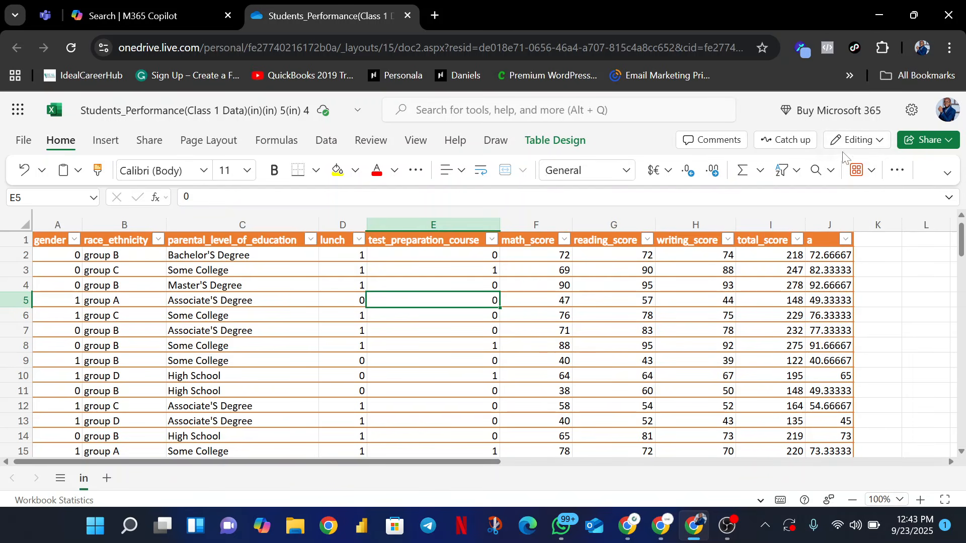
Step: Set the workbook's mode to Editing so any changes can be made
{"action": "left_click", "coordinate": [866, 147]}
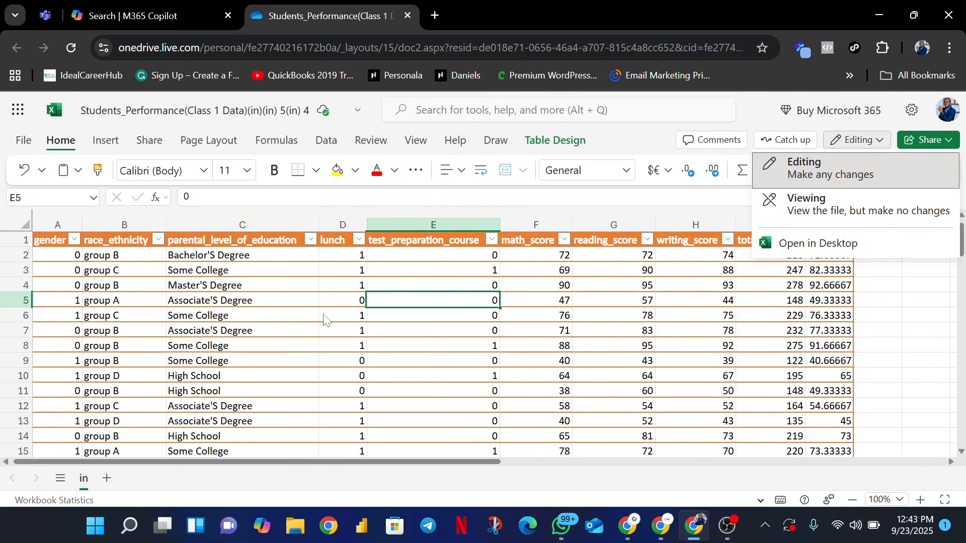
{"action": "left_click", "coordinate": [866, 159]}
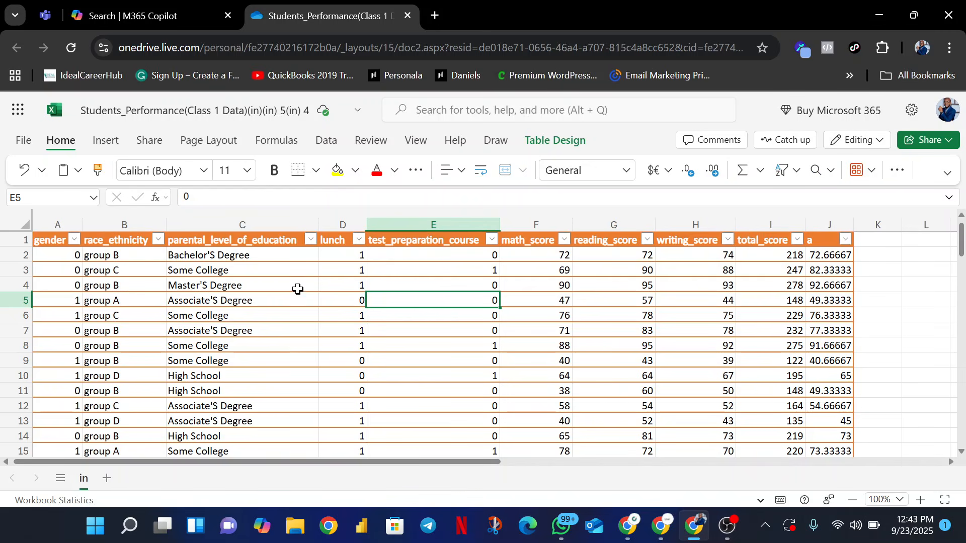
Step: Select the table's header row, from the gender column across to the last column
{"action": "left_click", "coordinate": [87, 273]}
{"action": "left_click", "coordinate": [33, 243]}
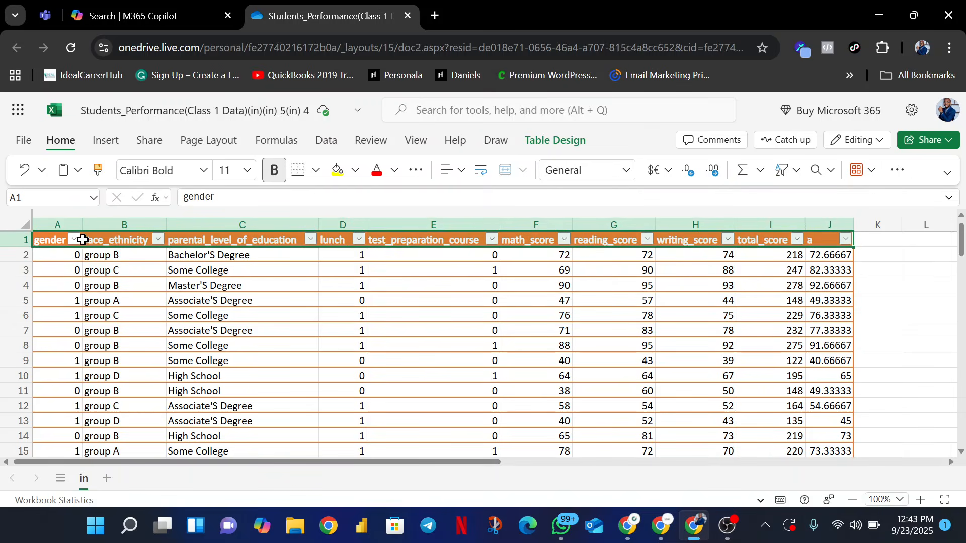
{"action": "left_click", "coordinate": [71, 283]}
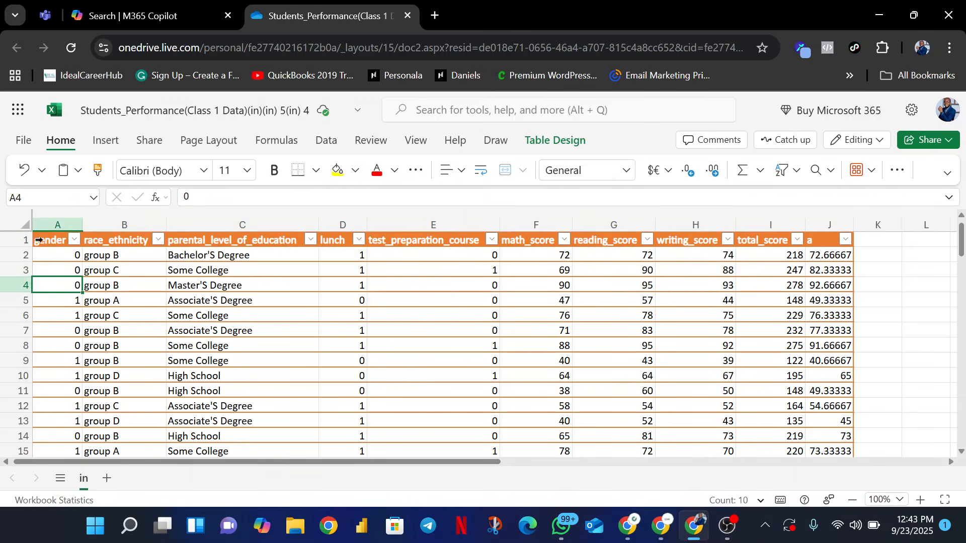
{"action": "left_click", "coordinate": [39, 243]}
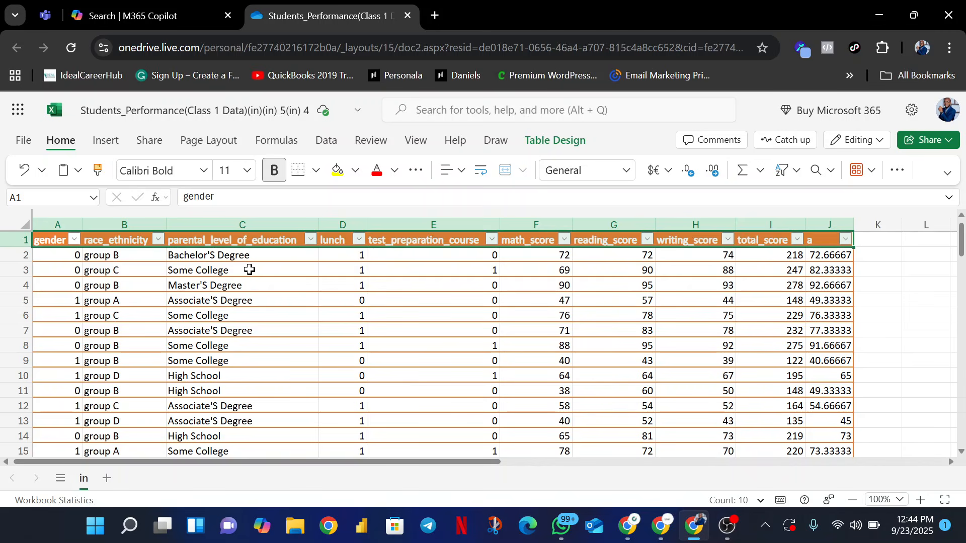
{"action": "left_click", "coordinate": [254, 316]}
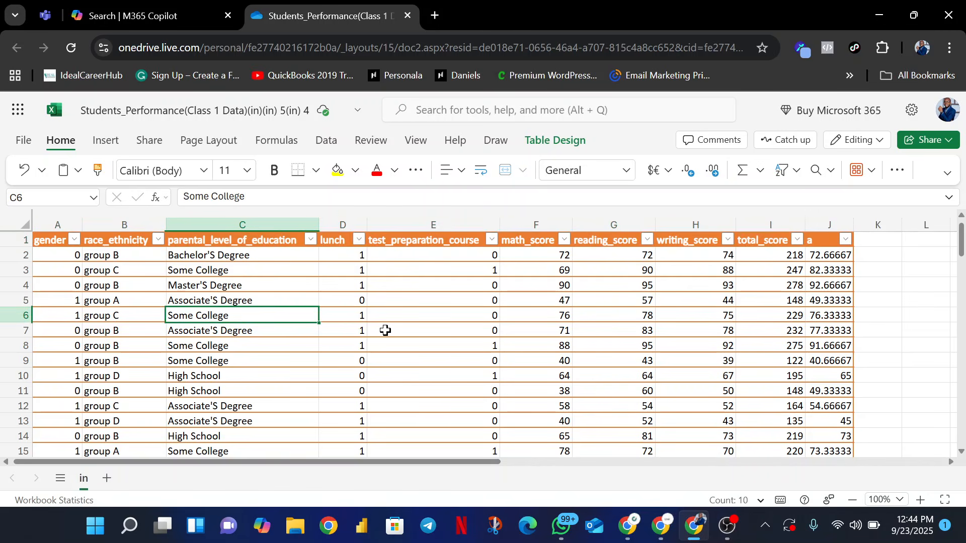
{"action": "left_click", "coordinate": [386, 329]}
{"action": "left_click", "coordinate": [427, 317]}
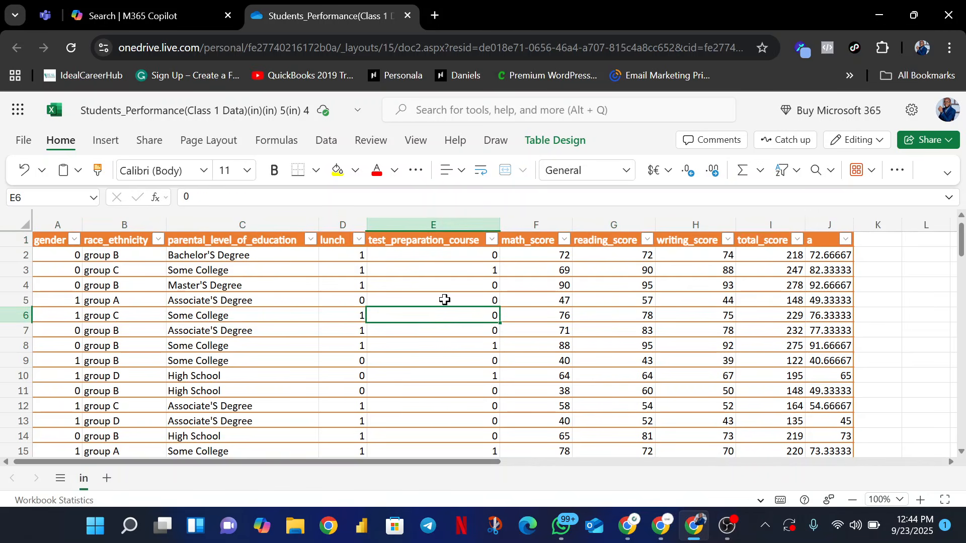
{"action": "left_click", "coordinate": [445, 300]}
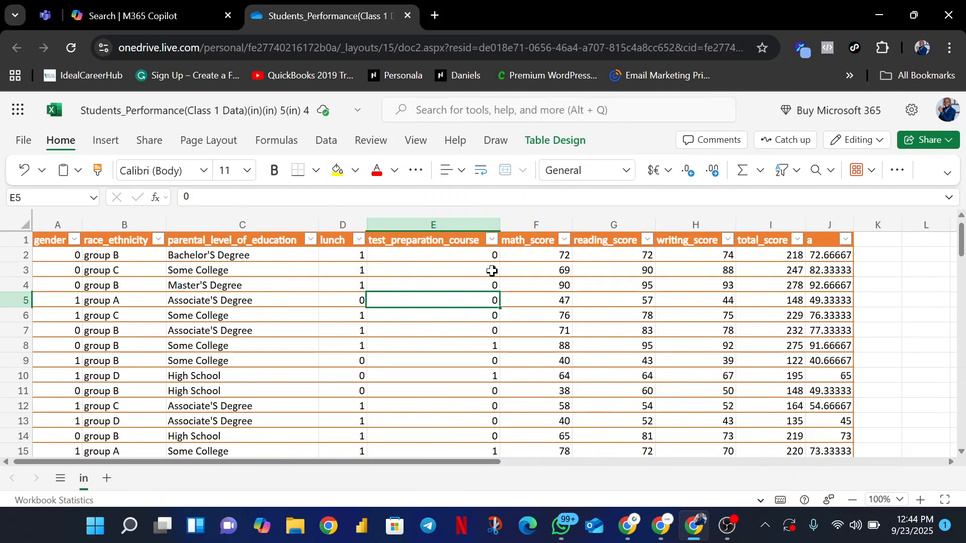
{"action": "left_click", "coordinate": [479, 258]}
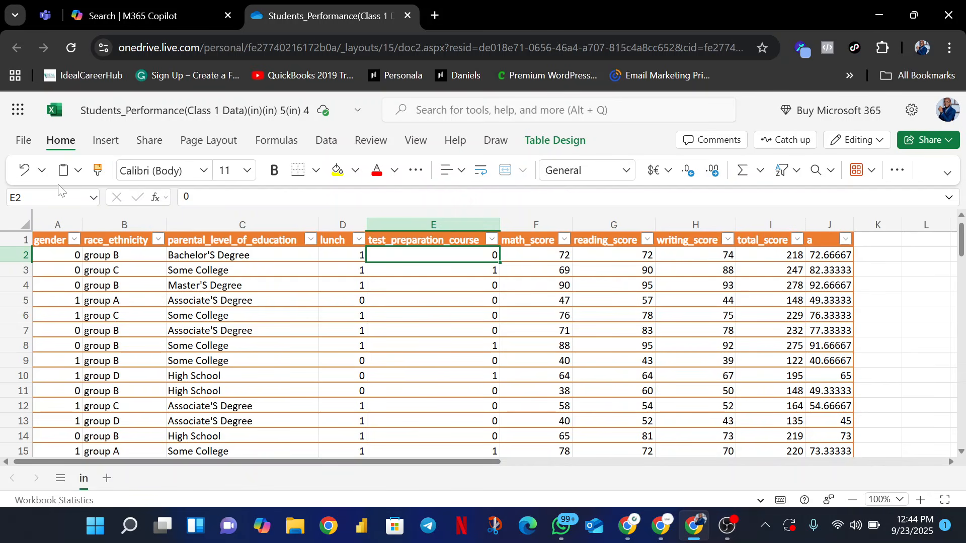
Step: Select the whole student table and examine the Light and Medium styles offered by Format As Table, without applying one
{"action": "left_click", "coordinate": [44, 241]}
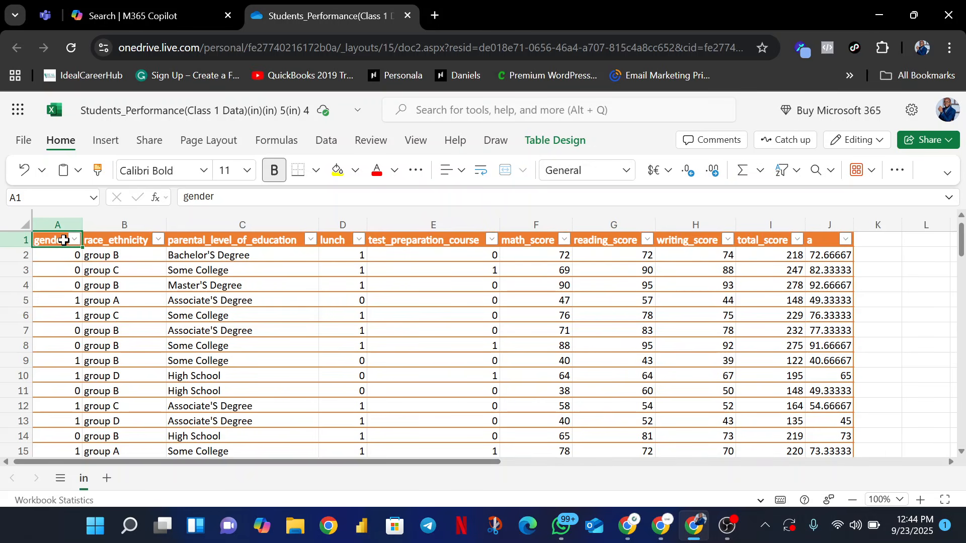
{"action": "key", "text": "ctrl+a"}
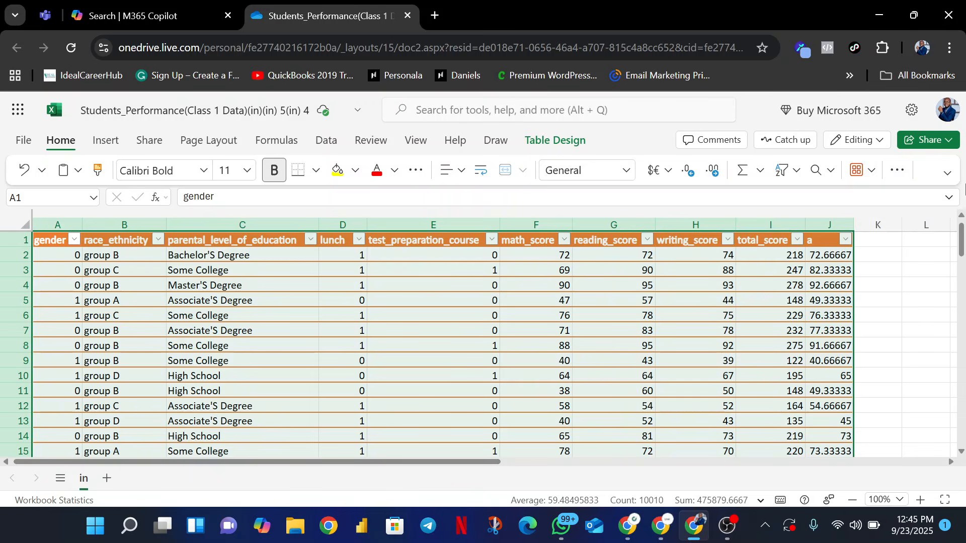
{"action": "left_click", "coordinate": [899, 174]}
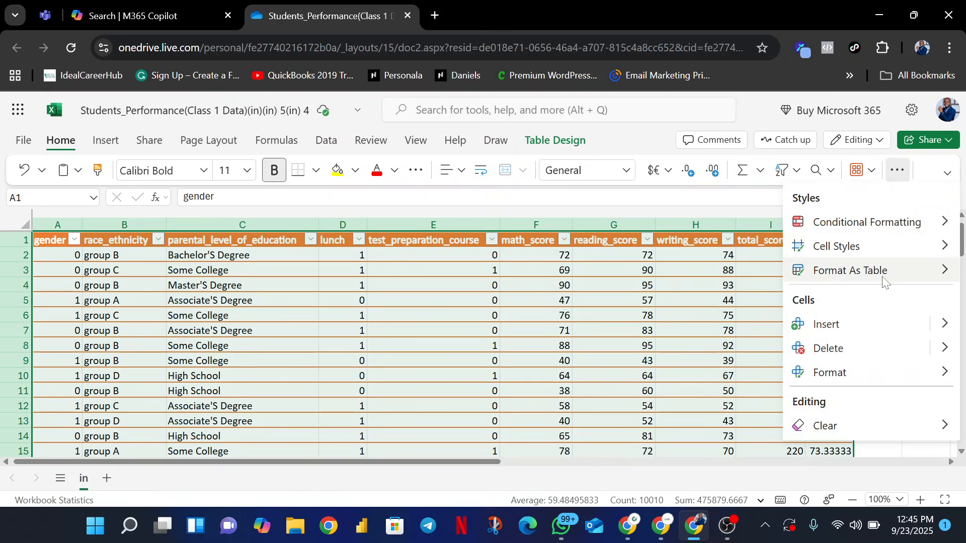
{"action": "left_click", "coordinate": [888, 278]}
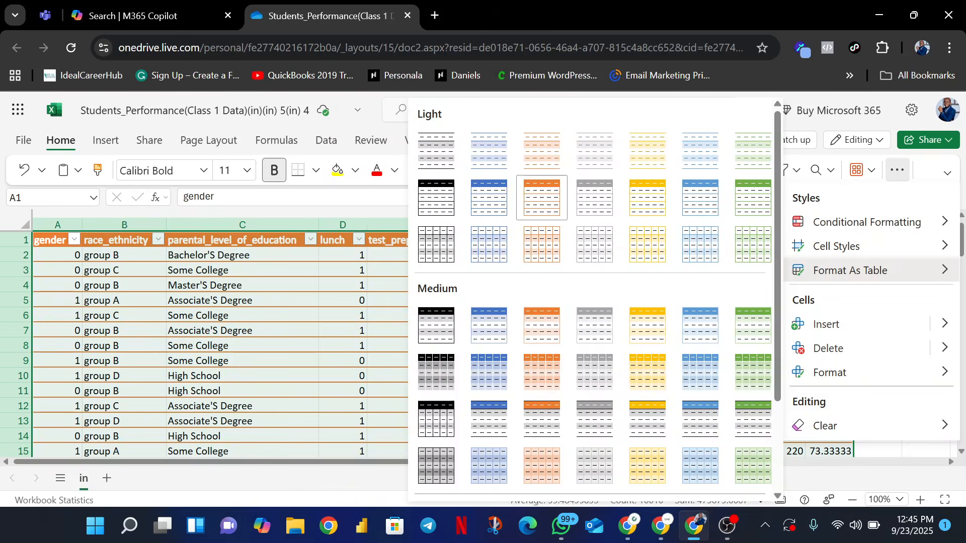
{"action": "key", "text": "Escape"}
{"action": "left_click", "coordinate": [306, 335]}
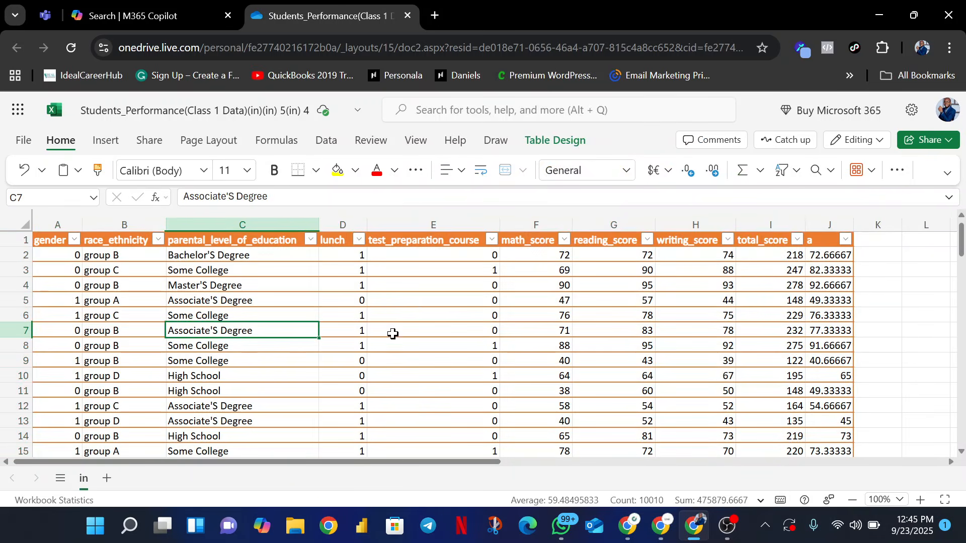
{"action": "scroll", "coordinate": [382, 312], "scroll_direction": "down", "scroll_amount": 7}
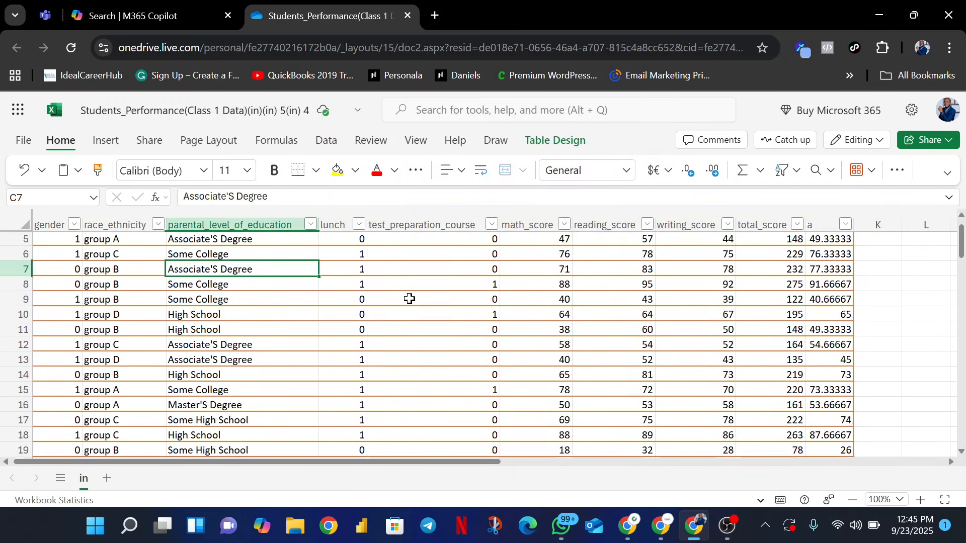
{"action": "scroll", "coordinate": [409, 299], "scroll_direction": "up", "scroll_amount": 7}
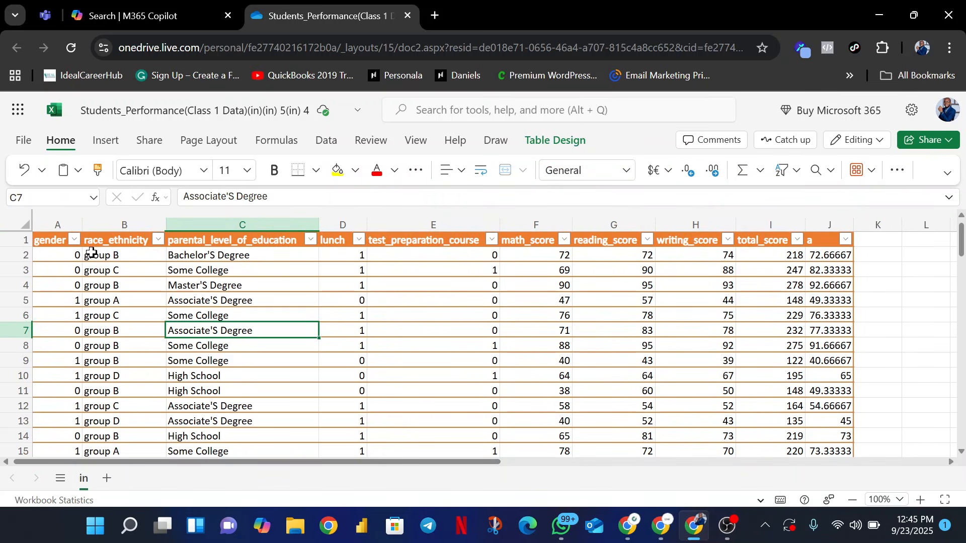
Step: Select the whole student table, including its header row, and set its font to Arial
{"action": "left_click", "coordinate": [52, 243]}
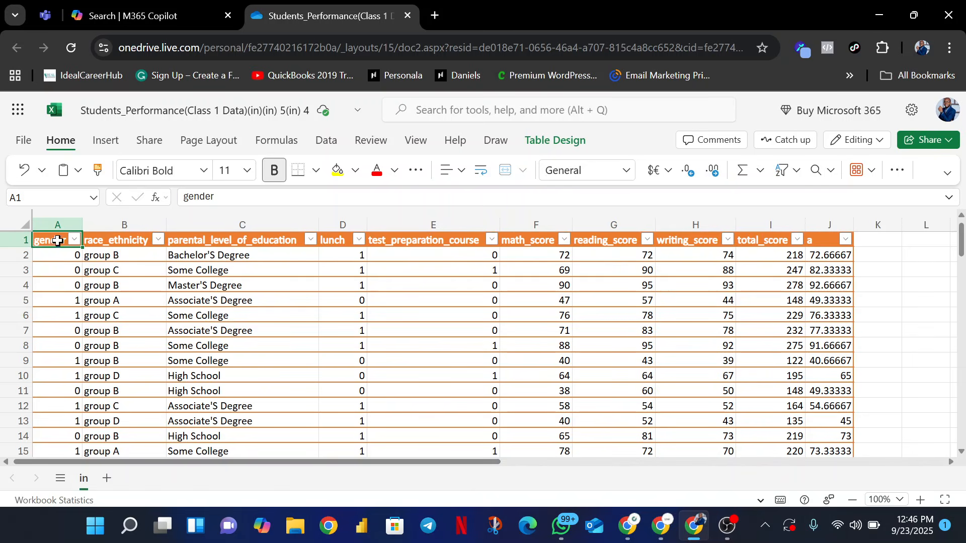
{"action": "left_click_drag", "start_coordinate": [68, 245], "coordinate": [5, 262]}
{"action": "key", "text": "ctrl+a"}
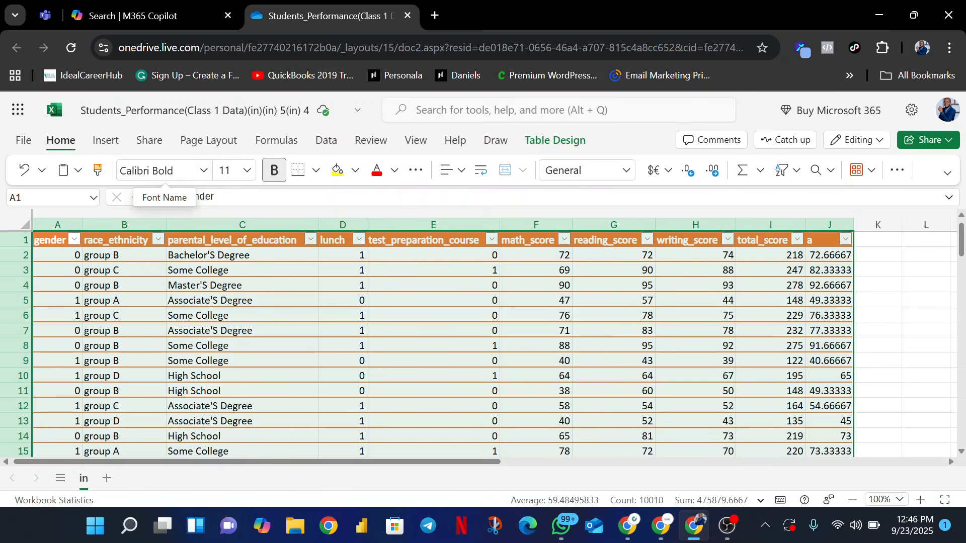
{"action": "left_click", "coordinate": [206, 173]}
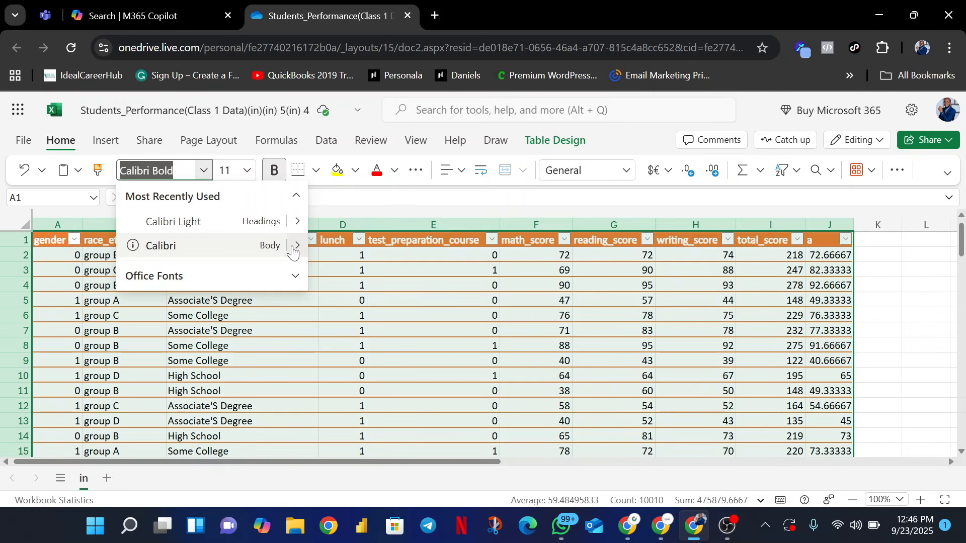
{"action": "left_click", "coordinate": [289, 276]}
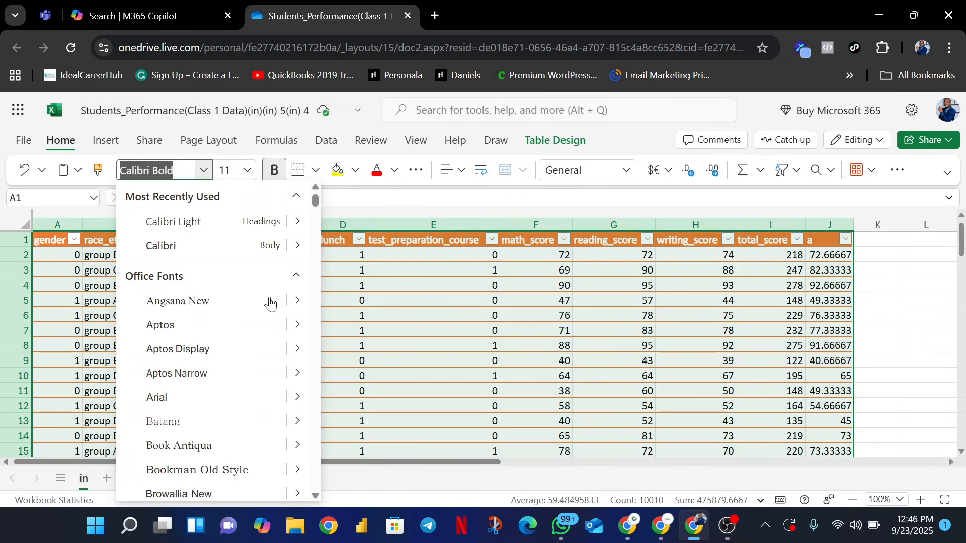
{"action": "scroll", "coordinate": [171, 322], "scroll_direction": "down", "scroll_amount": 2}
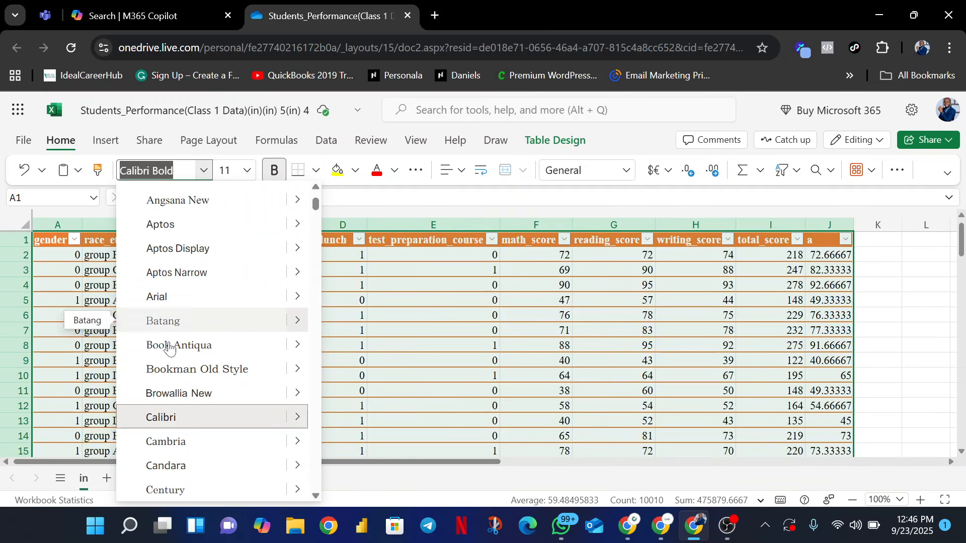
{"action": "scroll", "coordinate": [171, 423], "scroll_direction": "down", "scroll_amount": 15}
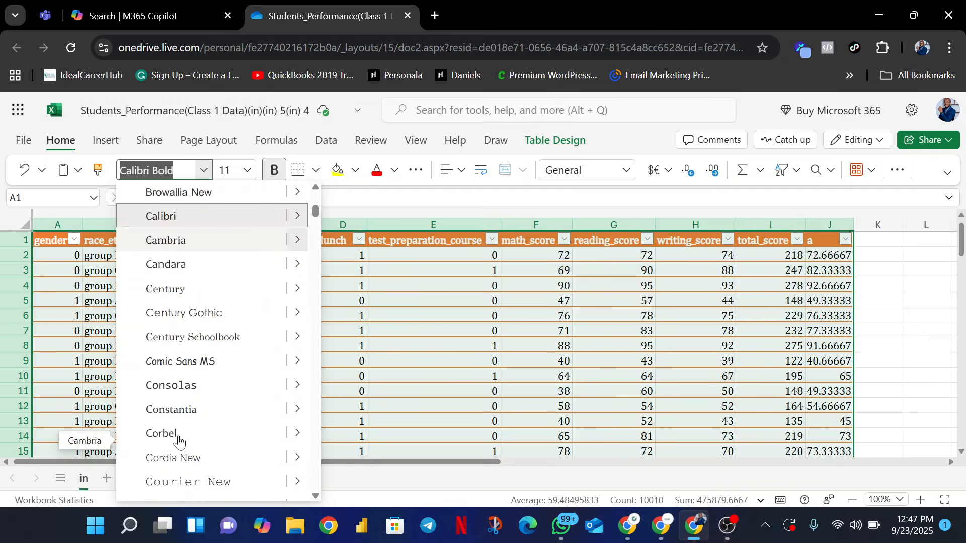
{"action": "scroll", "coordinate": [179, 428], "scroll_direction": "down", "scroll_amount": 3}
{"action": "scroll", "coordinate": [174, 399], "scroll_direction": "down", "scroll_amount": 2}
{"action": "scroll", "coordinate": [173, 390], "scroll_direction": "up", "scroll_amount": 4}
{"action": "scroll", "coordinate": [172, 387], "scroll_direction": "up", "scroll_amount": 2}
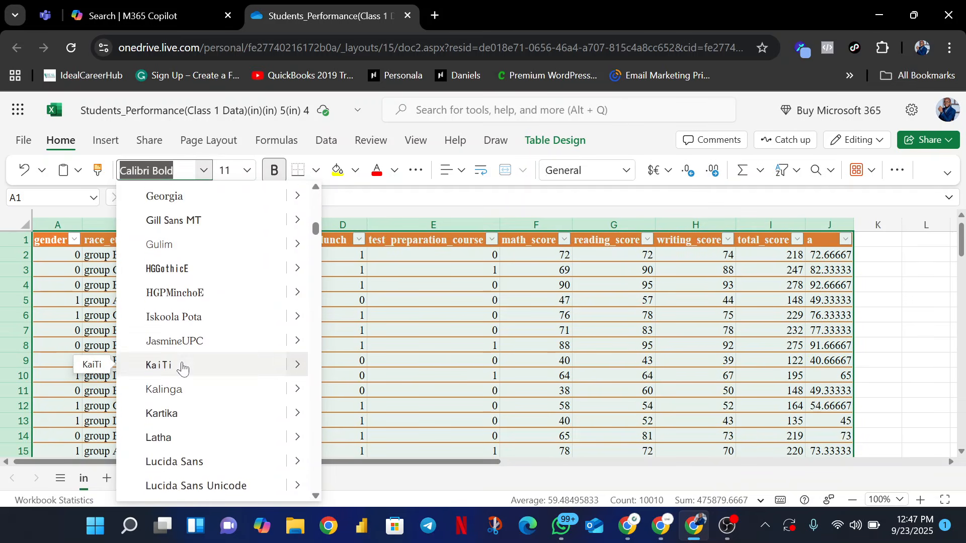
{"action": "scroll", "coordinate": [183, 366], "scroll_direction": "down", "scroll_amount": 5}
{"action": "scroll", "coordinate": [186, 372], "scroll_direction": "down", "scroll_amount": 7}
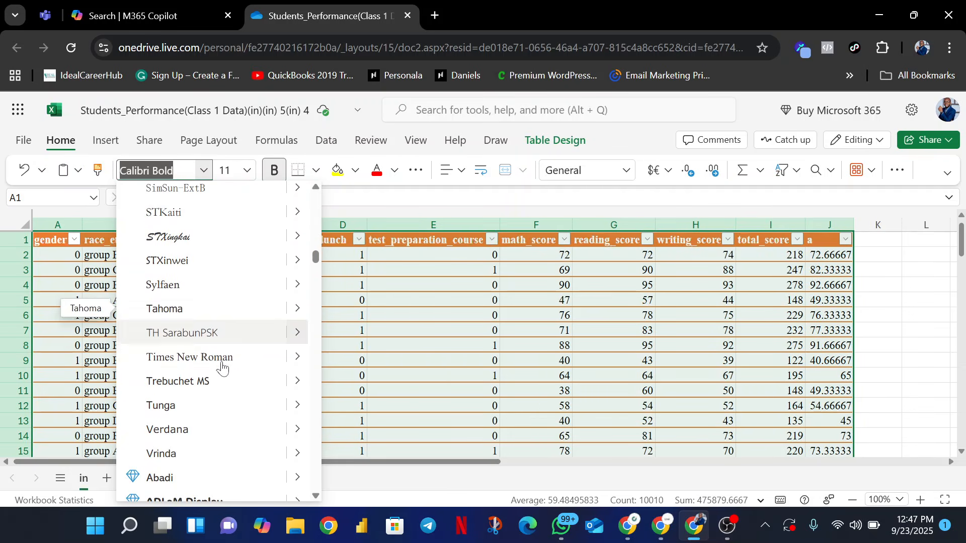
{"action": "scroll", "coordinate": [214, 369], "scroll_direction": "up", "scroll_amount": 3}
{"action": "scroll", "coordinate": [216, 371], "scroll_direction": "up", "scroll_amount": 6}
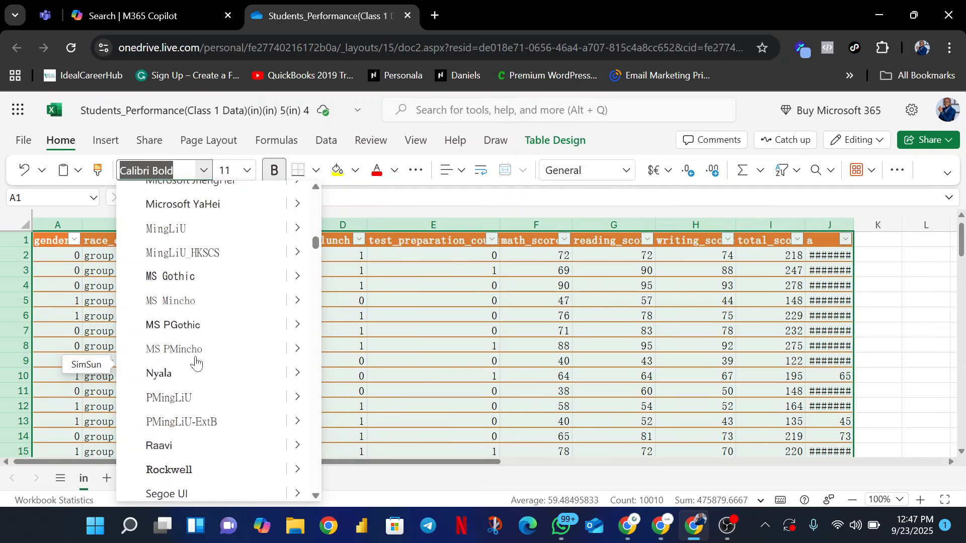
{"action": "scroll", "coordinate": [206, 314], "scroll_direction": "up", "scroll_amount": 10}
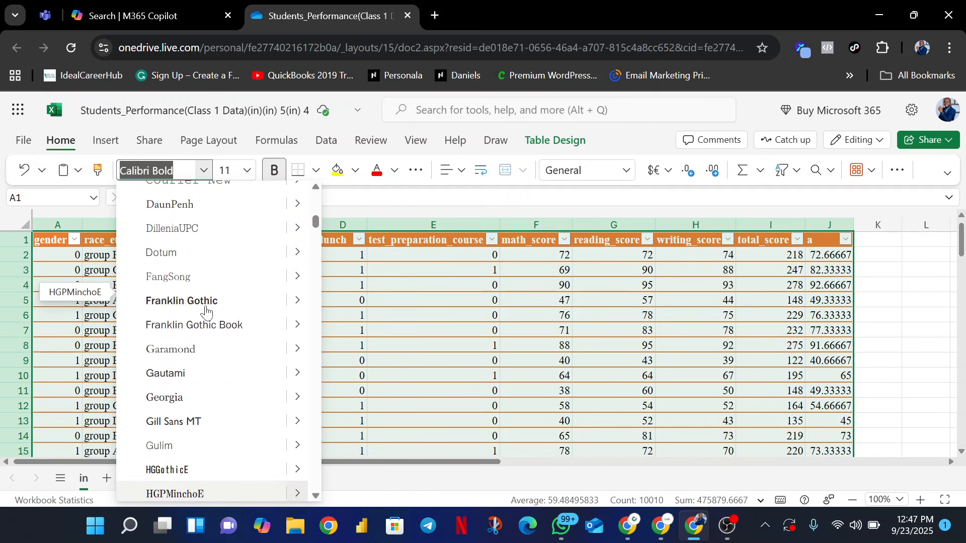
{"action": "scroll", "coordinate": [201, 322], "scroll_direction": "up", "scroll_amount": 2}
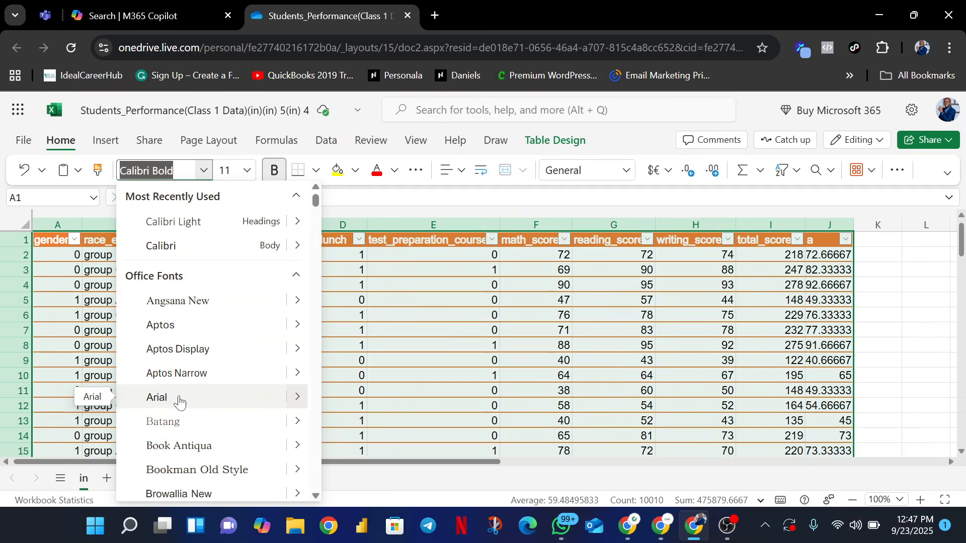
{"action": "left_click", "coordinate": [216, 403]}
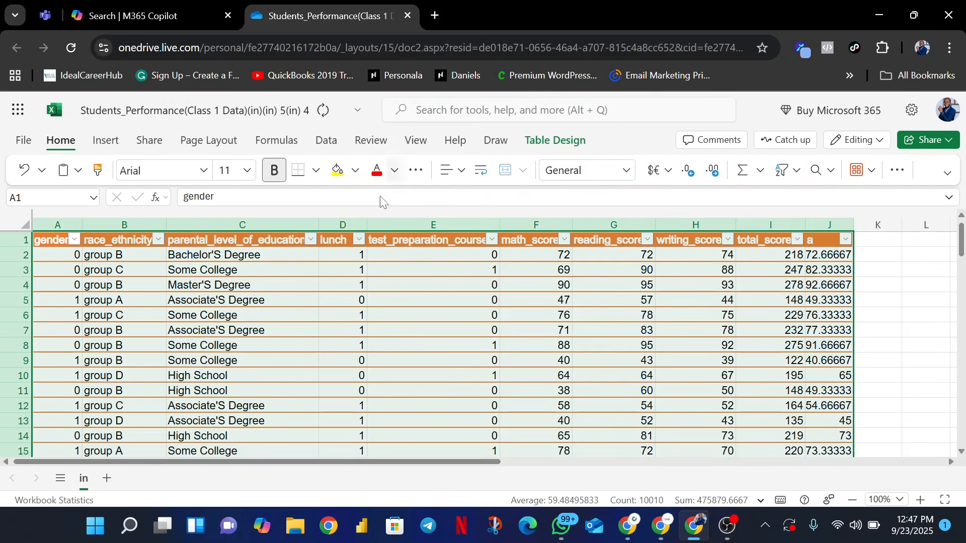
Step: Examine the font colour choices for the selected table text without applying one
{"action": "left_click", "coordinate": [274, 170]}
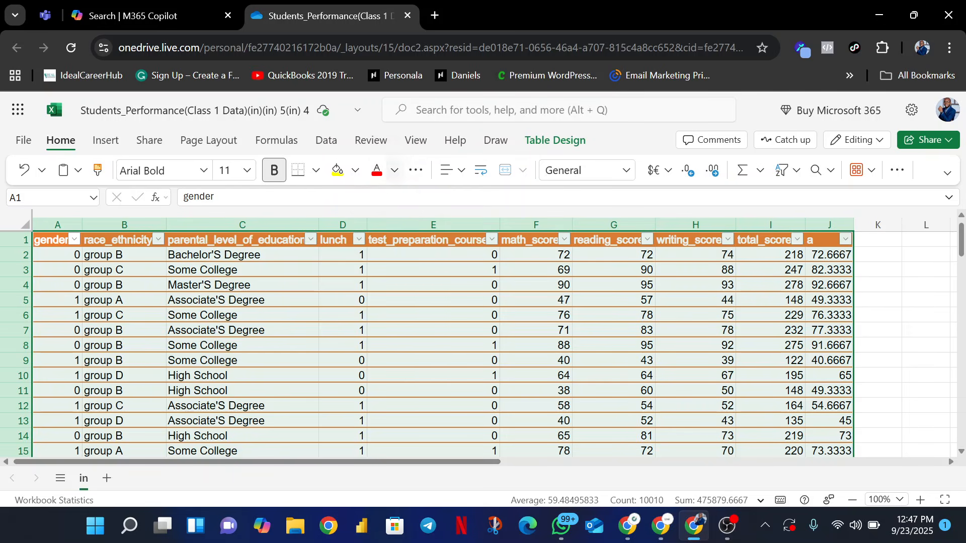
{"action": "left_click", "coordinate": [393, 171]}
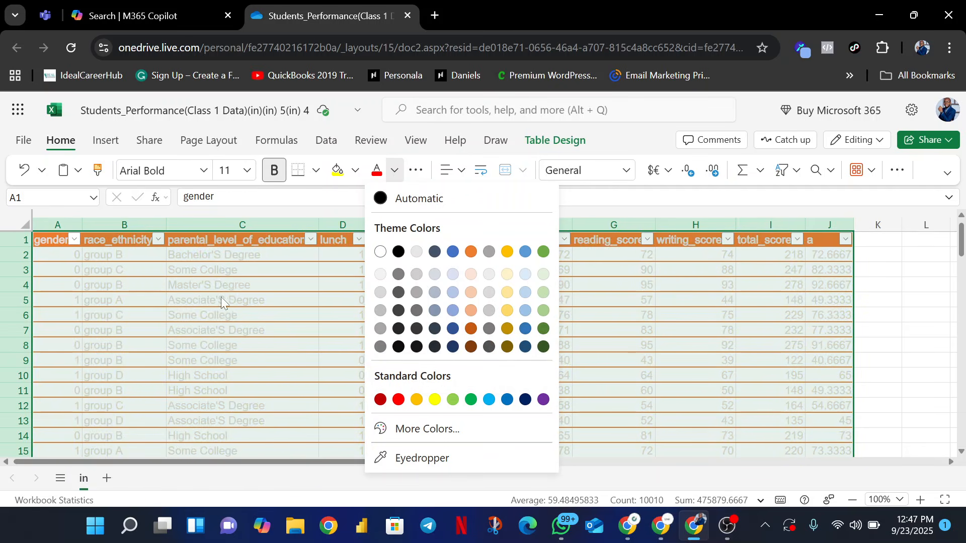
{"action": "key", "text": "Escape"}
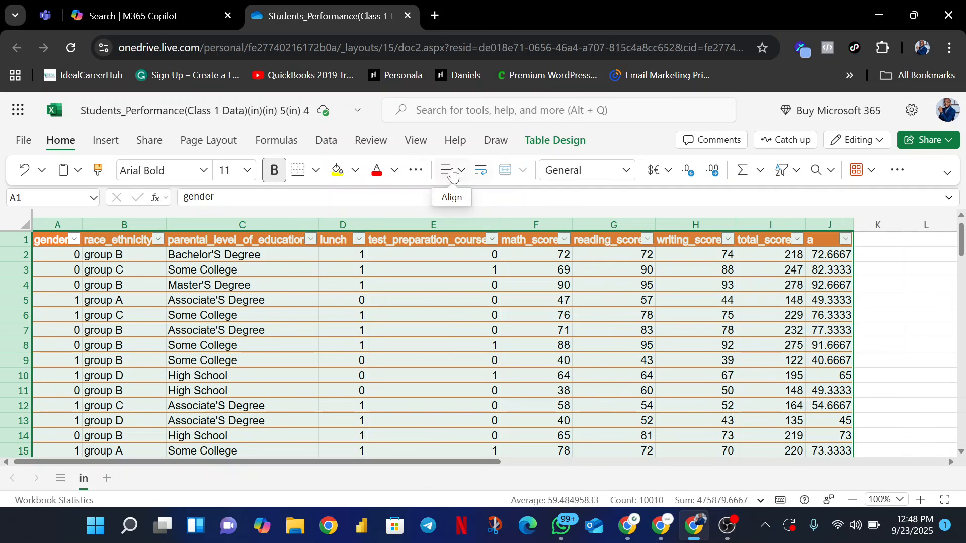
Step: Left-align the contents of every cell in the selected student table
{"action": "left_click", "coordinate": [458, 183]}
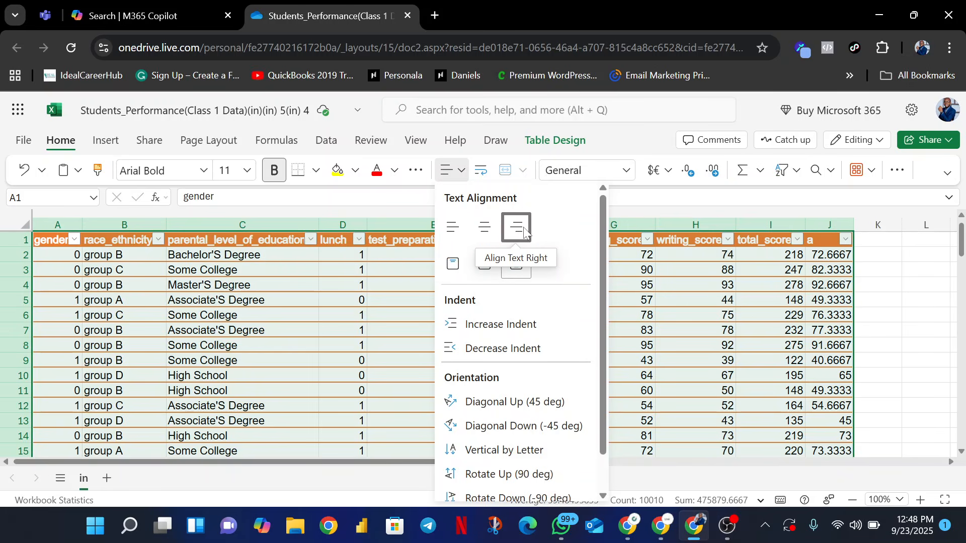
{"action": "left_click", "coordinate": [453, 227]}
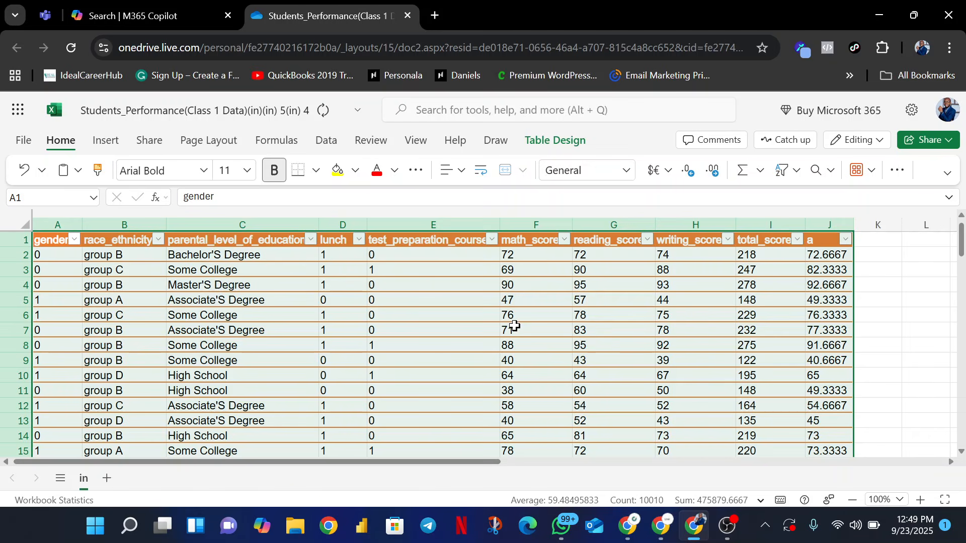
Step: Sort the student table by the race_ethnicity column from A to Z
{"action": "scroll", "coordinate": [385, 360], "scroll_direction": "down", "scroll_amount": 5}
{"action": "scroll", "coordinate": [397, 355], "scroll_direction": "up", "scroll_amount": 5}
{"action": "scroll", "coordinate": [175, 367], "scroll_direction": "down", "scroll_amount": 20}
{"action": "scroll", "coordinate": [175, 386], "scroll_direction": "up", "scroll_amount": 20}
{"action": "scroll", "coordinate": [114, 392], "scroll_direction": "down", "scroll_amount": 9}
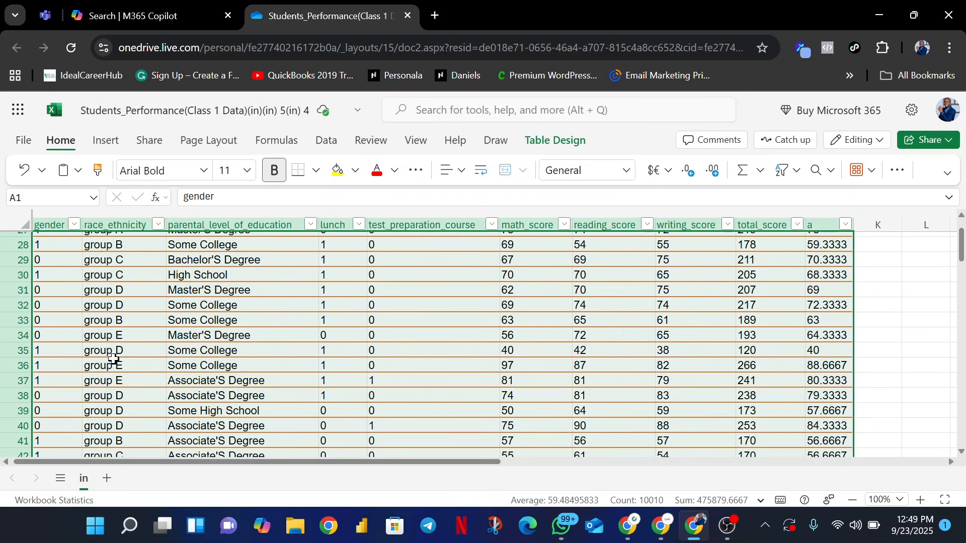
{"action": "scroll", "coordinate": [114, 358], "scroll_direction": "down", "scroll_amount": 7}
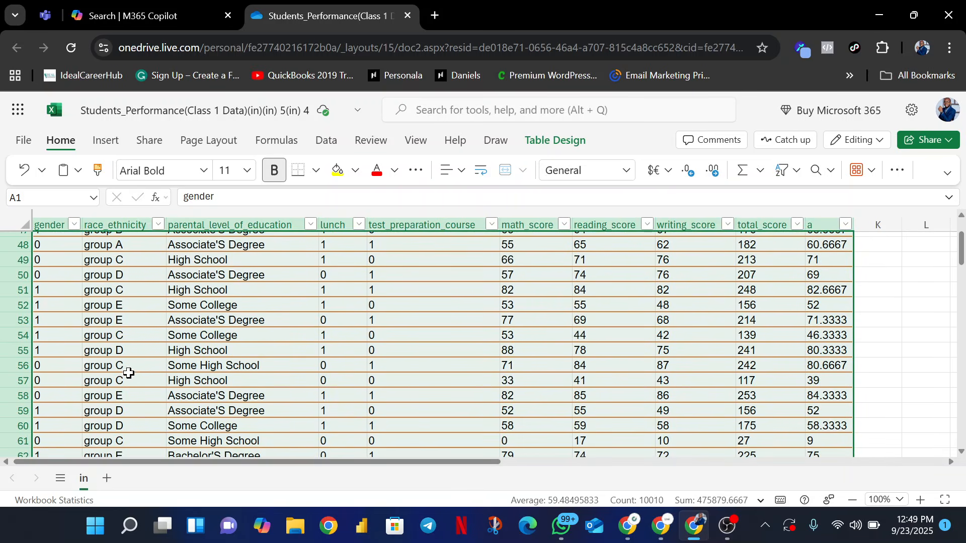
{"action": "scroll", "coordinate": [131, 357], "scroll_direction": "up", "scroll_amount": 16}
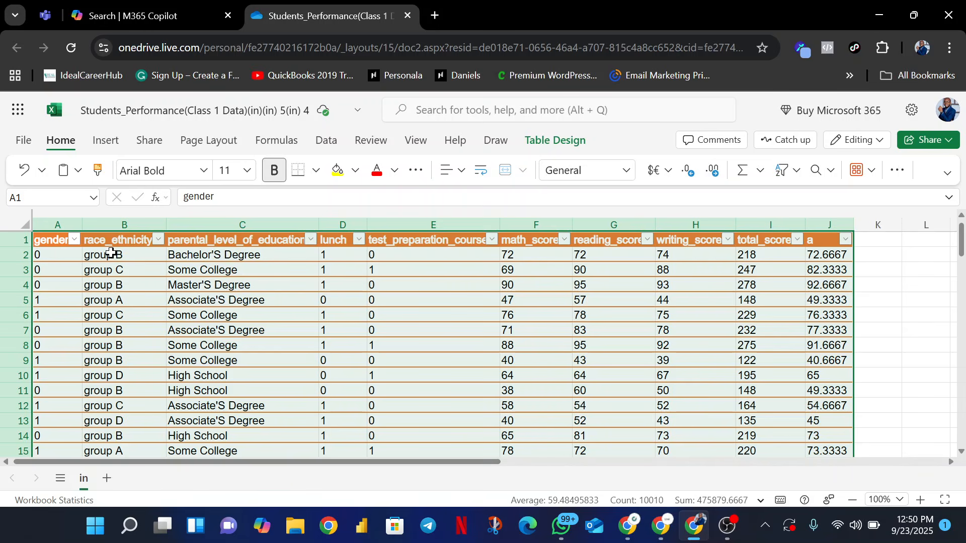
{"action": "left_click", "coordinate": [159, 240]}
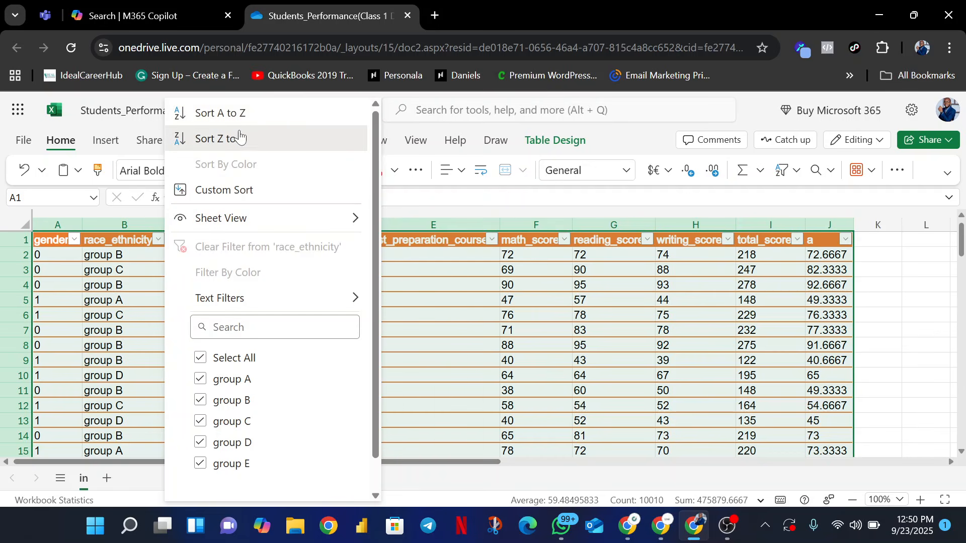
{"action": "left_click", "coordinate": [220, 113]}
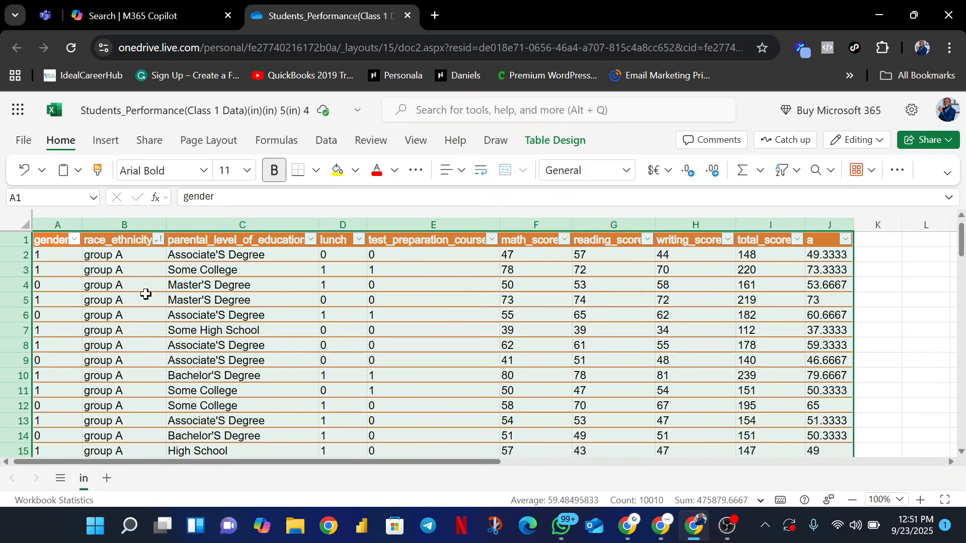
Step: Examine how the rows are grouped by race_ethnicity down the sorted table, and return to its first row
{"action": "scroll", "coordinate": [136, 302], "scroll_direction": "down", "scroll_amount": 9}
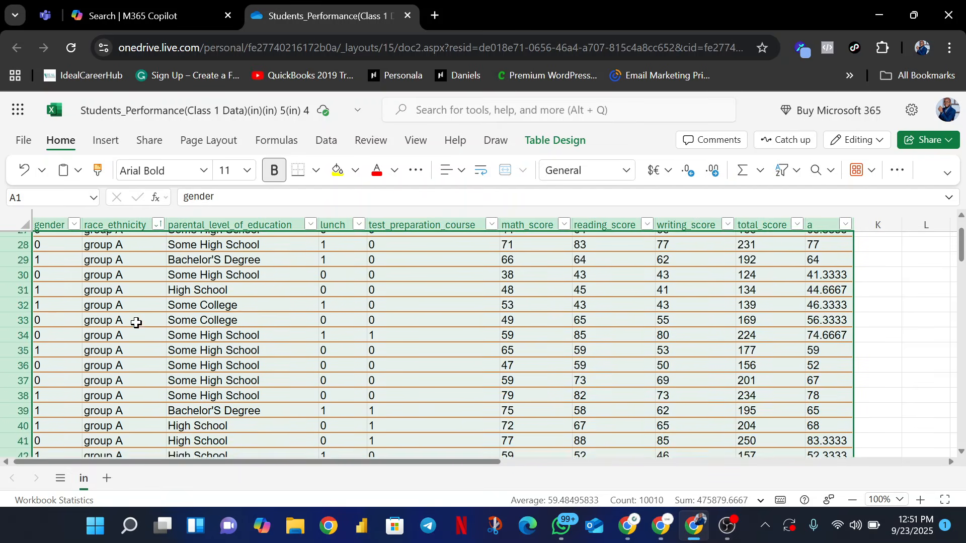
{"action": "scroll", "coordinate": [138, 319], "scroll_direction": "down", "scroll_amount": 19}
{"action": "scroll", "coordinate": [134, 324], "scroll_direction": "down", "scroll_amount": 8}
{"action": "scroll", "coordinate": [135, 323], "scroll_direction": "up", "scroll_amount": 4}
{"action": "scroll", "coordinate": [137, 323], "scroll_direction": "down", "scroll_amount": 3}
{"action": "scroll", "coordinate": [138, 321], "scroll_direction": "down", "scroll_amount": 5}
{"action": "scroll", "coordinate": [139, 320], "scroll_direction": "up", "scroll_amount": 5}
{"action": "scroll", "coordinate": [138, 321], "scroll_direction": "down", "scroll_amount": 9}
{"action": "scroll", "coordinate": [139, 321], "scroll_direction": "down", "scroll_amount": 11}
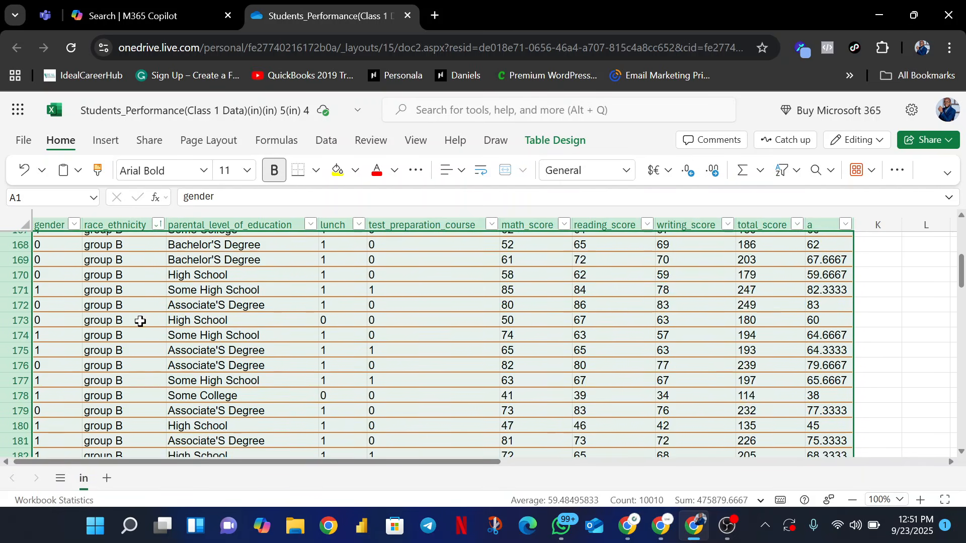
{"action": "scroll", "coordinate": [140, 321], "scroll_direction": "down", "scroll_amount": 15}
{"action": "scroll", "coordinate": [143, 314], "scroll_direction": "up", "scroll_amount": 20}
{"action": "scroll", "coordinate": [142, 314], "scroll_direction": "up", "scroll_amount": 20}
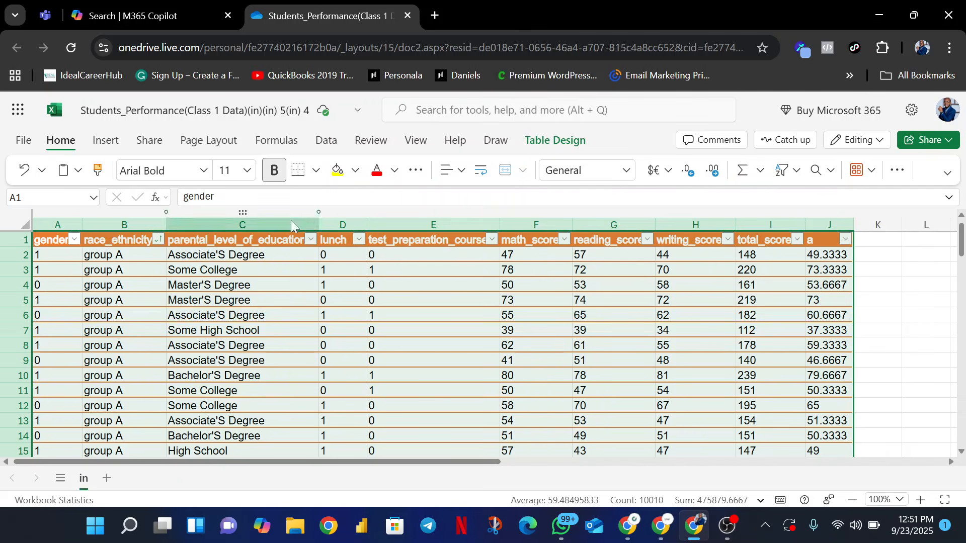
Step: Export the student performance workbook as a PDF download
{"action": "left_click", "coordinate": [24, 140]}
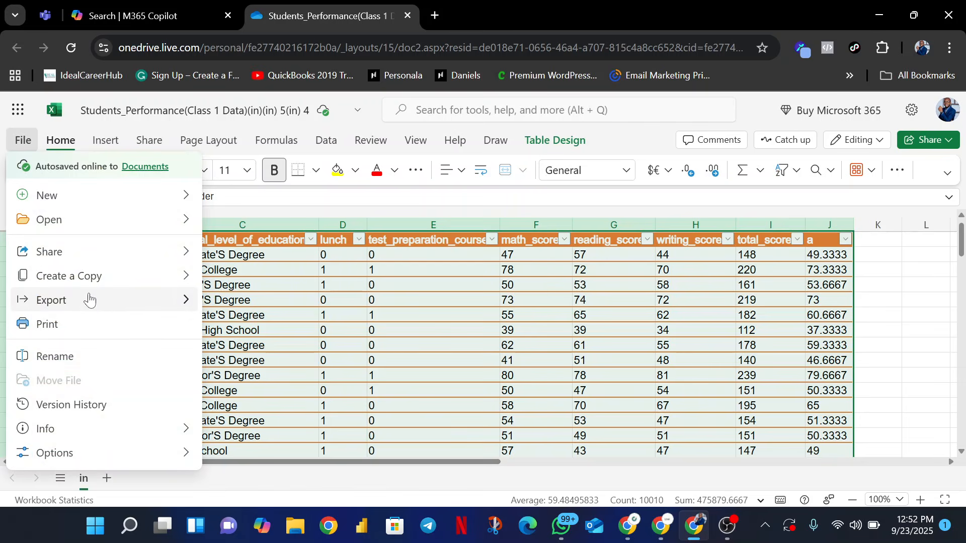
{"action": "mouse_move", "coordinate": [89, 303]}
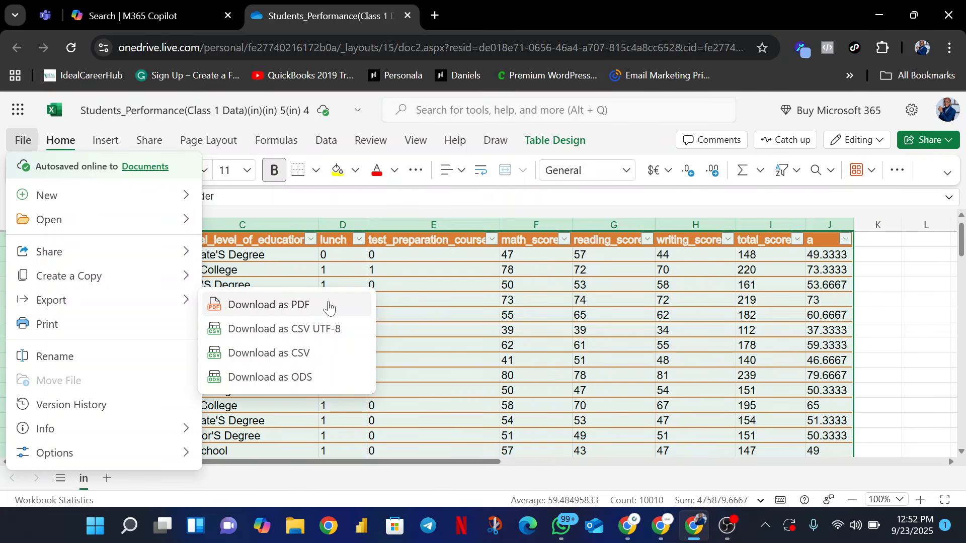
{"action": "left_click", "coordinate": [305, 307]}
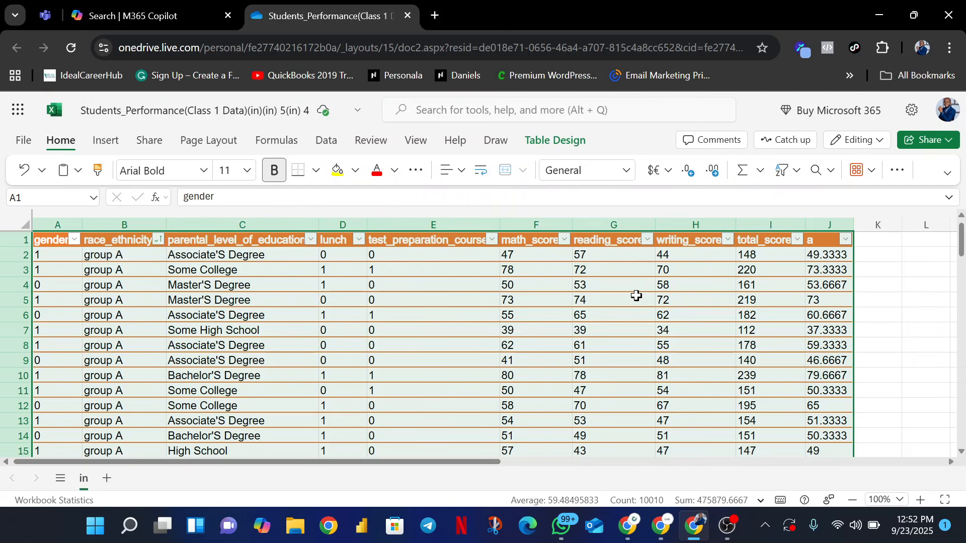
{"action": "left_click", "coordinate": [727, 526]}
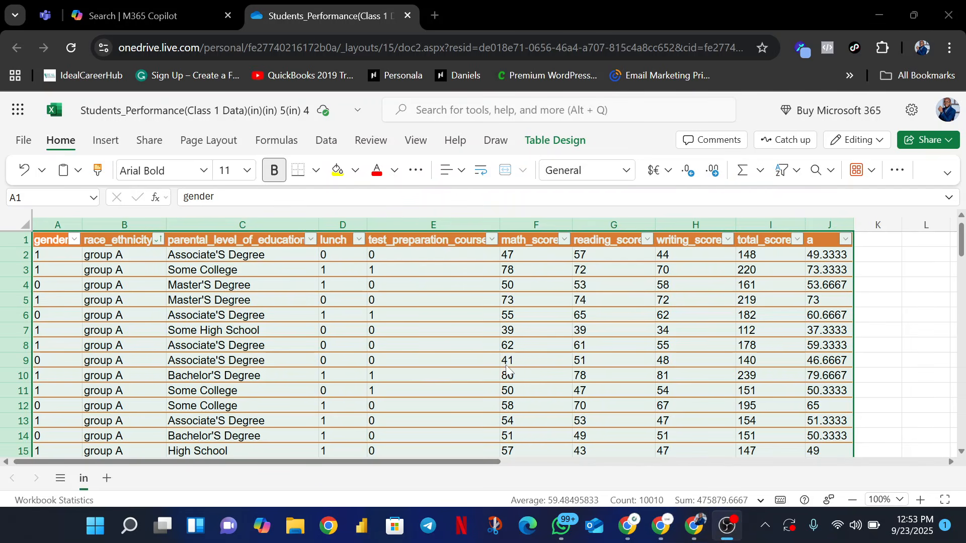